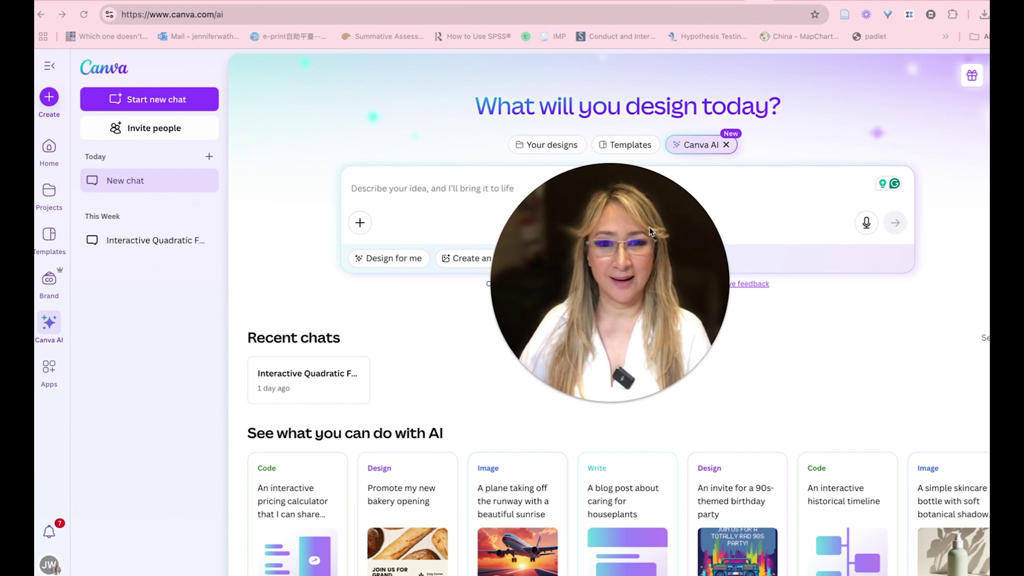
Step: Scroll the 'See what you can do with AI' gallery until 'A sorting activity for my class' appears
left_click_drag(639, 221, 148, 270)
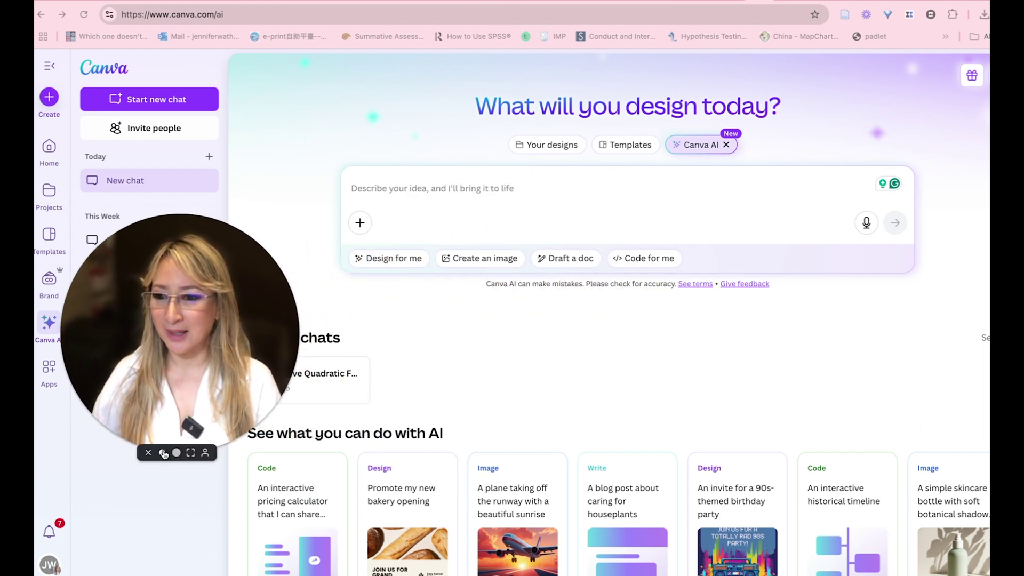
left_click_drag(154, 385, 324, 117)
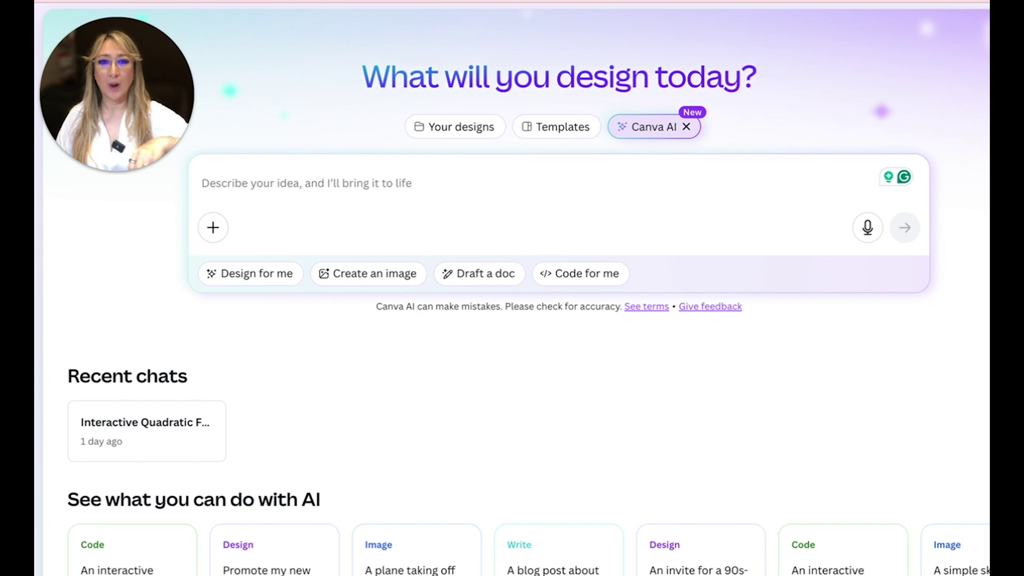
scroll(155, 491, "down", 6)
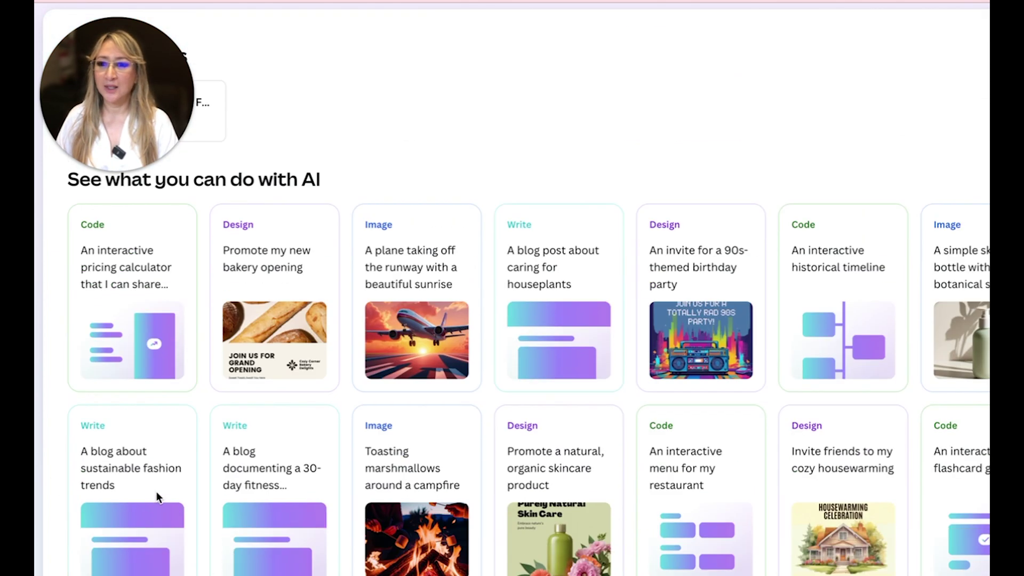
scroll(529, 303, "up", 1)
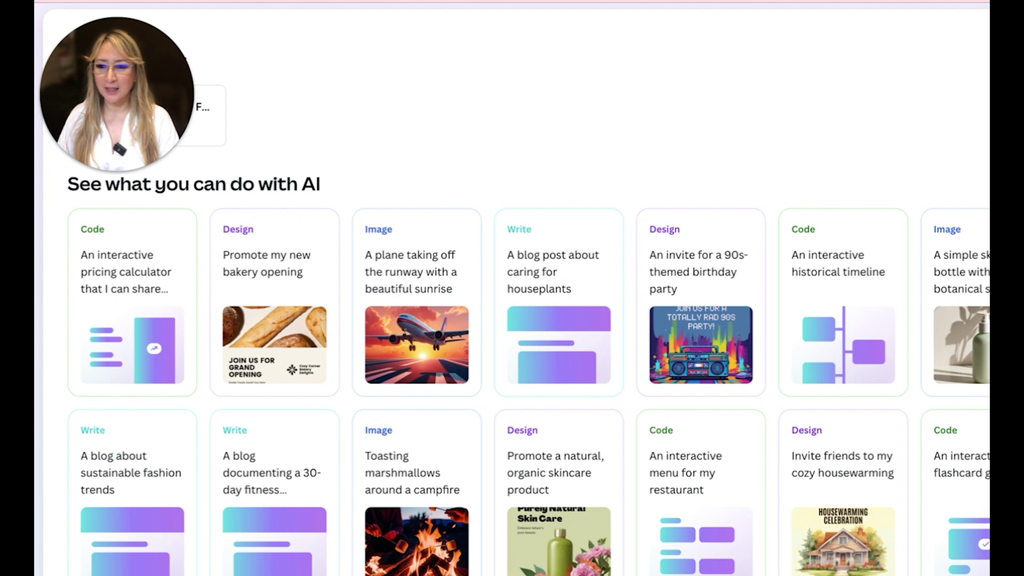
scroll(528, 309, "down", 2)
scroll(528, 309, "down", 3)
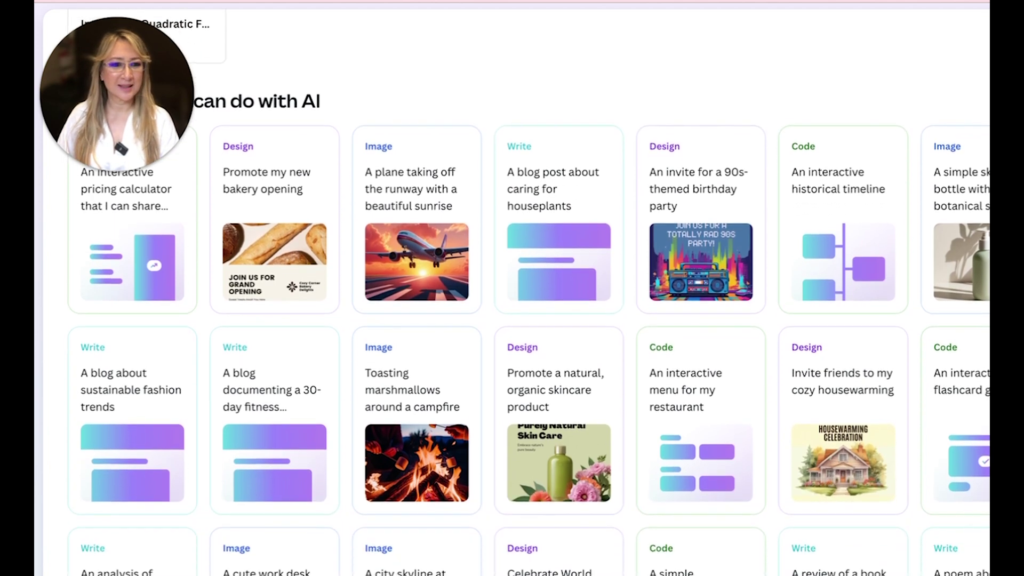
scroll(528, 309, "down", 3)
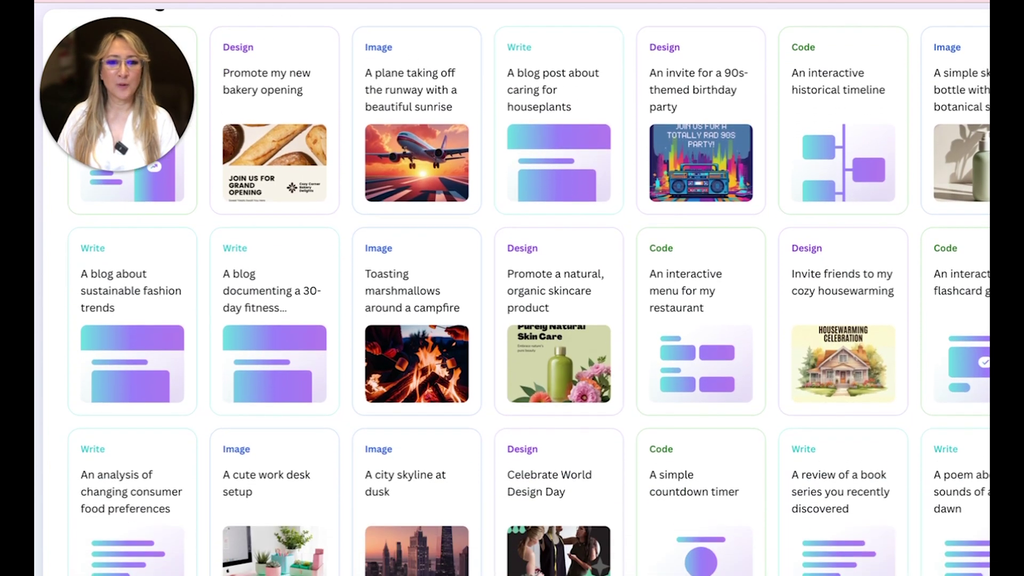
scroll(528, 310, "down", 2)
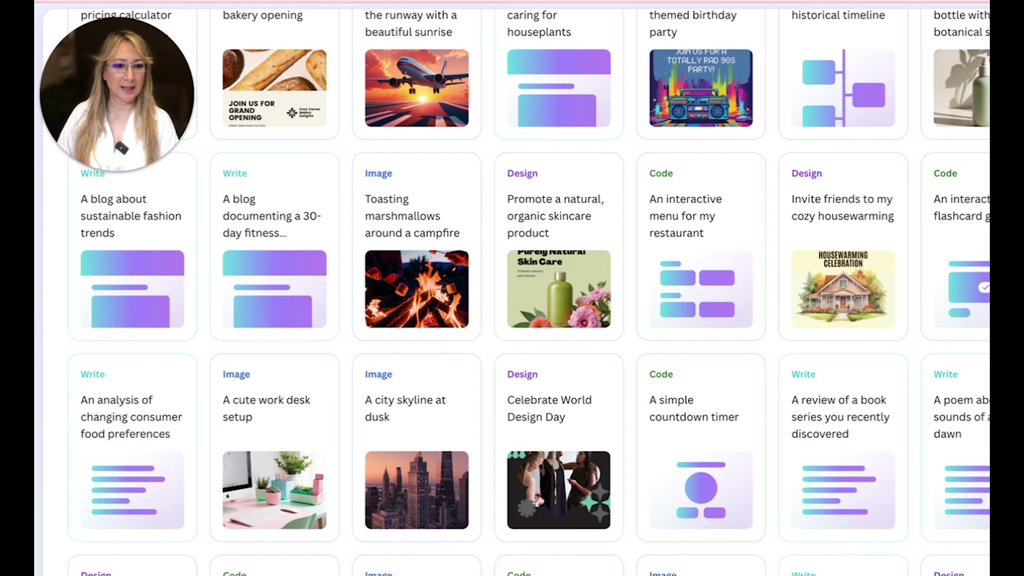
scroll(528, 309, "down", 1)
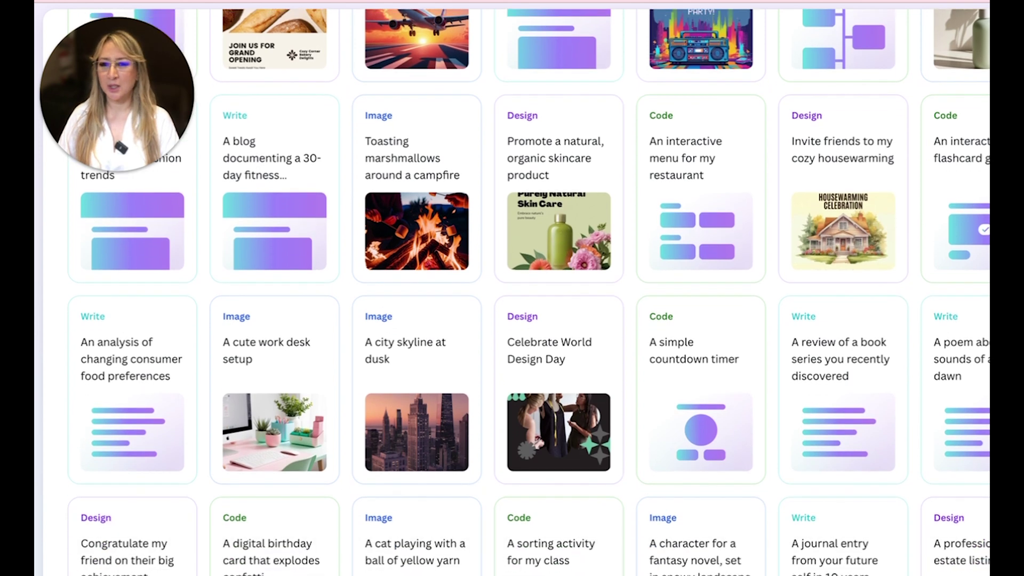
scroll(528, 310, "down", 3)
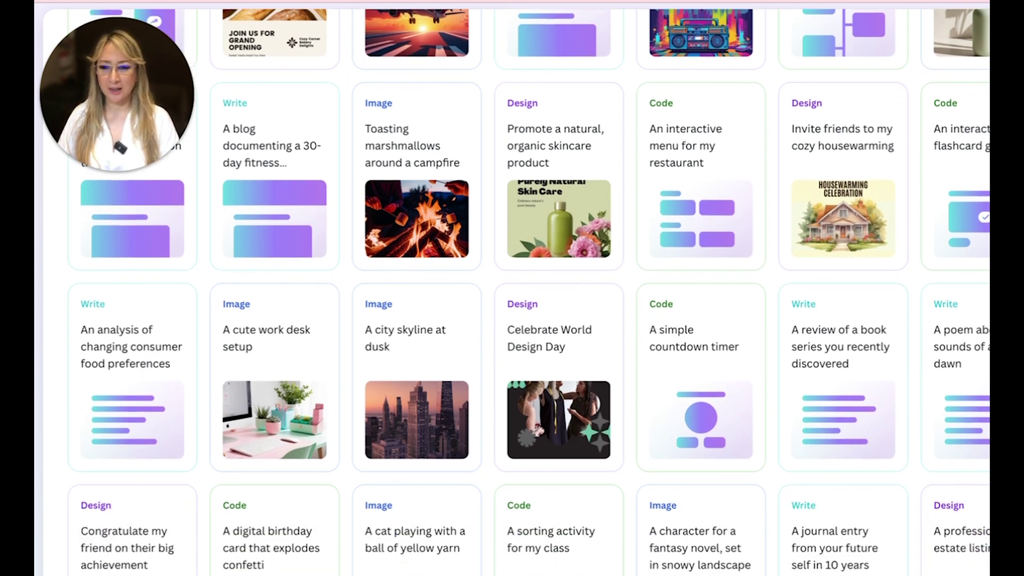
scroll(528, 293, "down", 3)
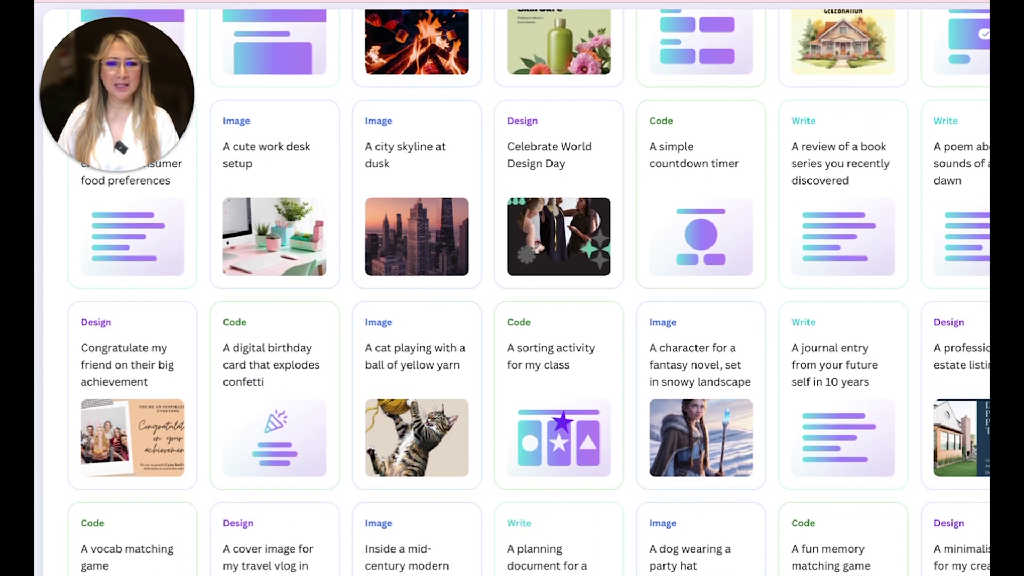
Step: Choose the Code example 'A sorting activity for my class' to generate the animal classification game
left_click(543, 362)
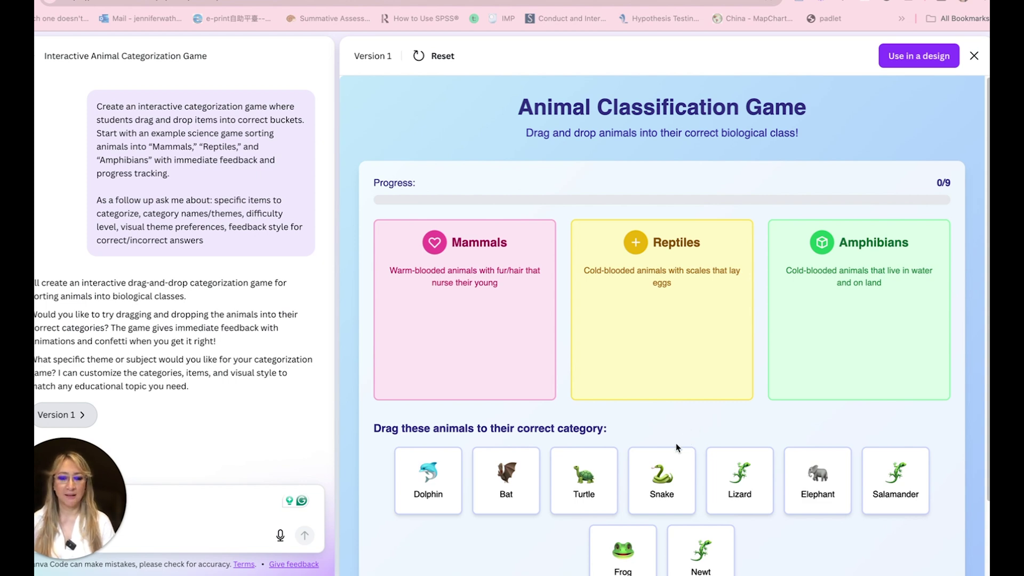
left_click_drag(655, 462, 658, 397)
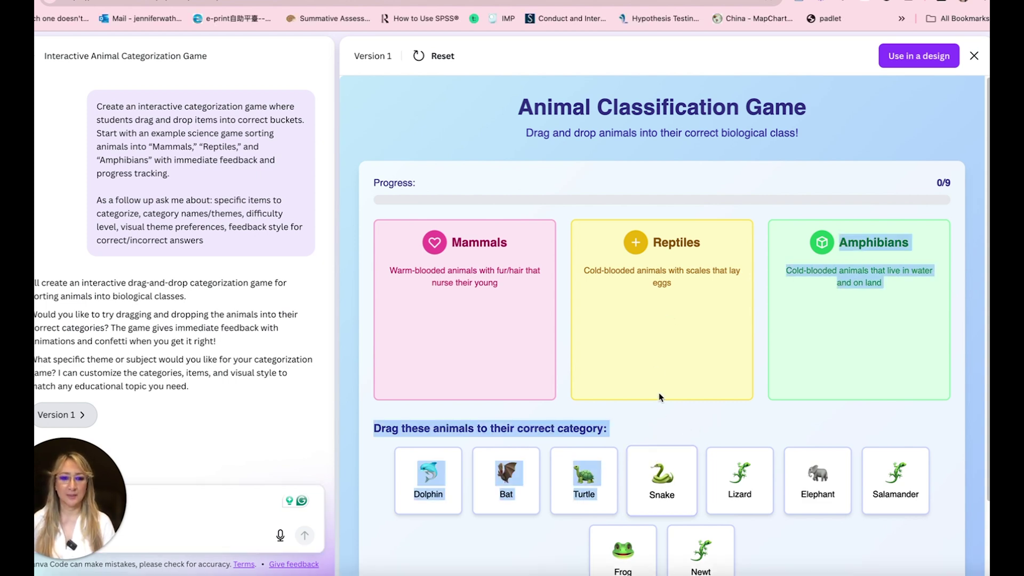
left_click(640, 431)
scroll(660, 404, "down", 1)
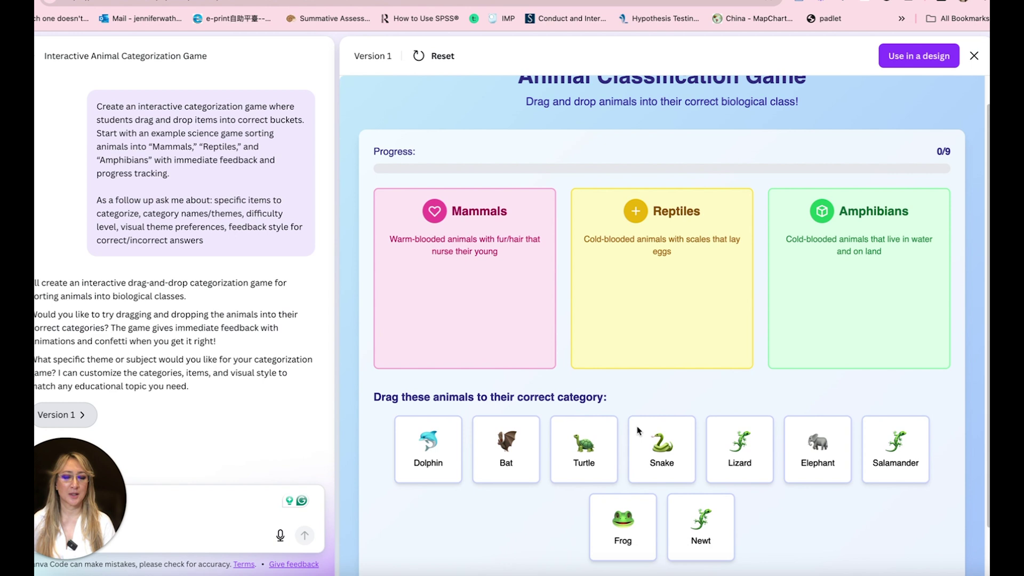
left_click_drag(722, 380, 427, 411)
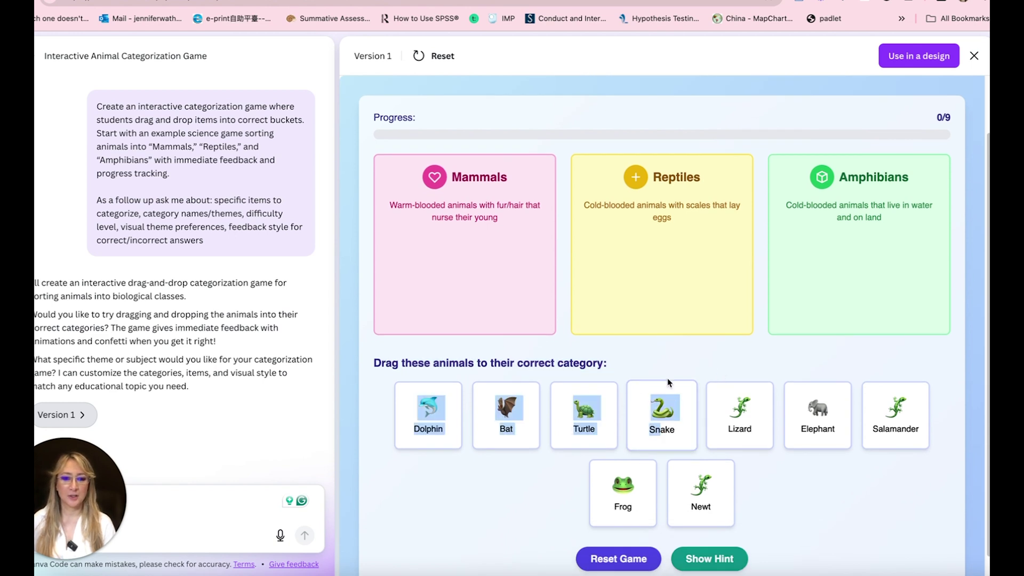
left_click(434, 528)
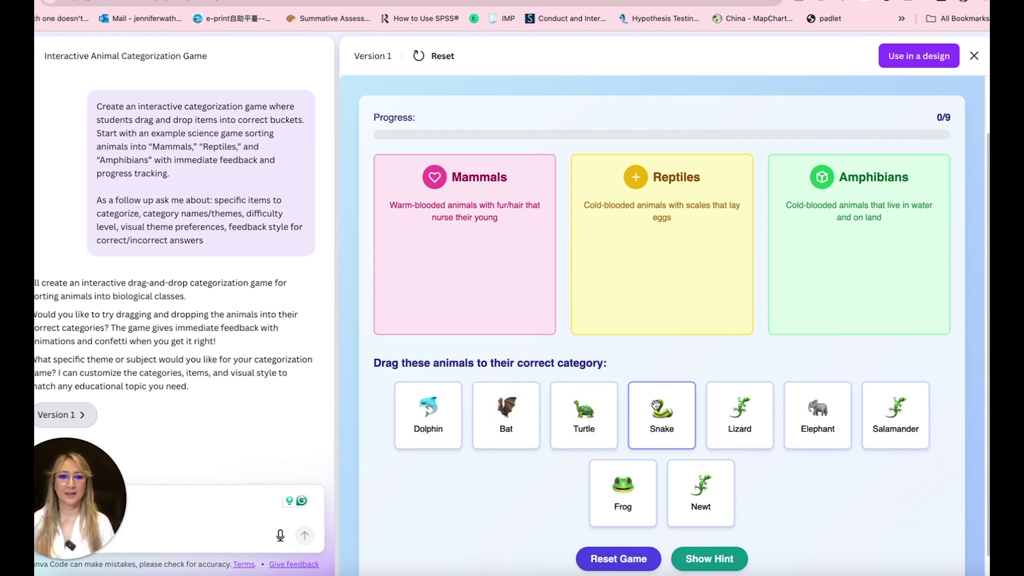
left_click_drag(637, 180, 657, 293)
left_click(639, 382)
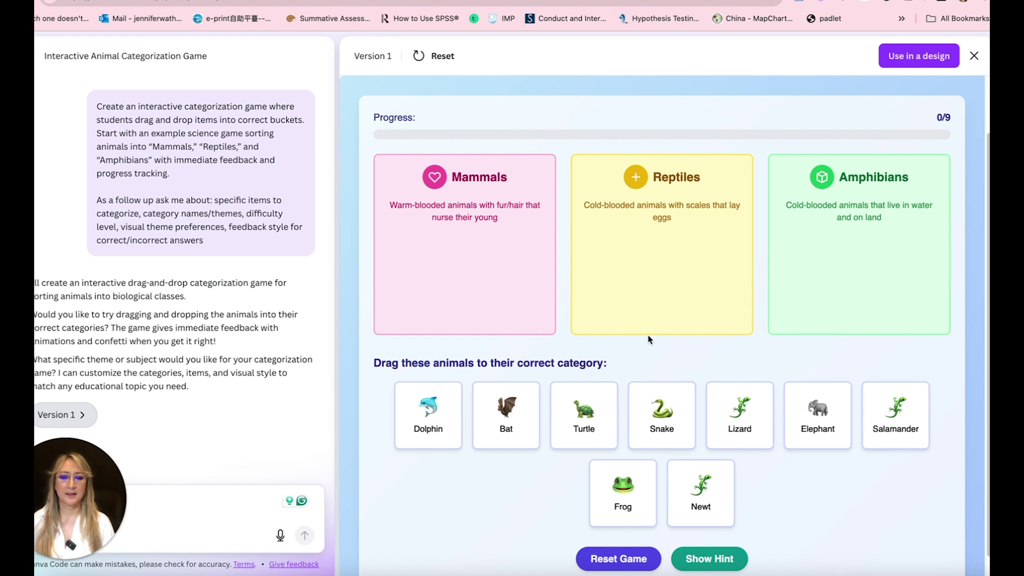
left_click_drag(661, 421, 668, 219)
left_click(661, 427)
scroll(648, 442, "up", 1)
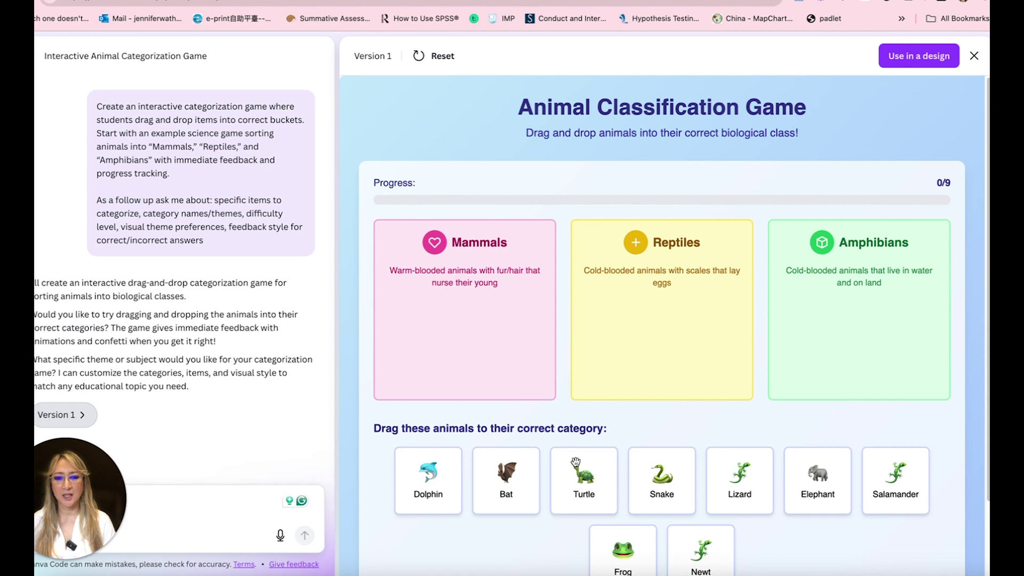
left_click_drag(662, 486, 661, 484)
left_click(662, 484)
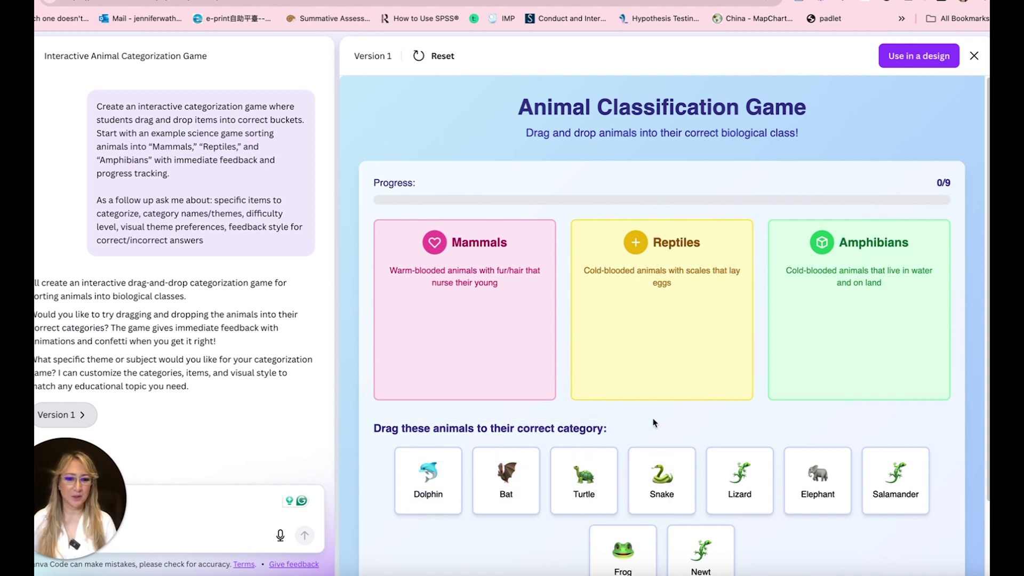
left_click(662, 484)
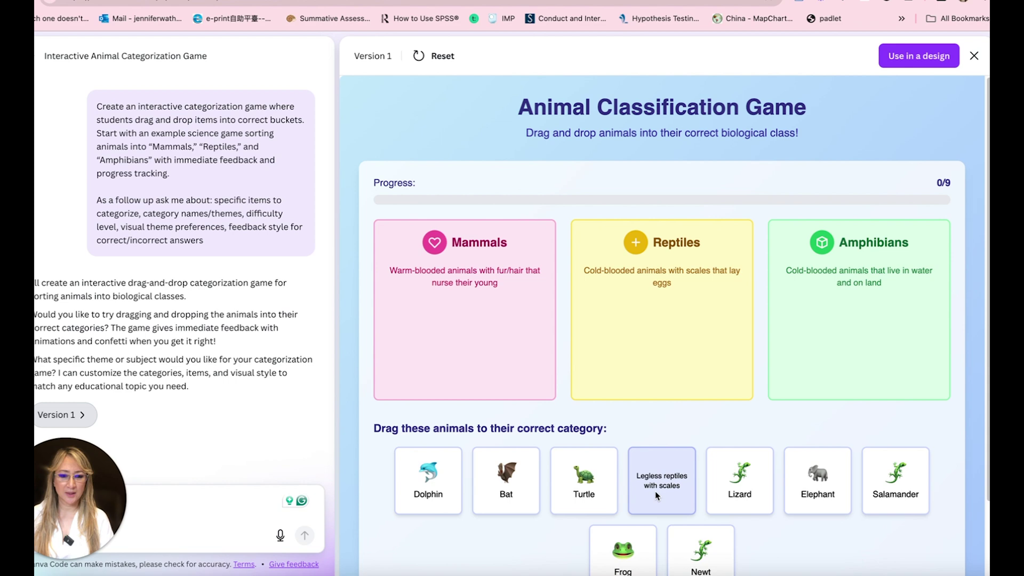
left_click(676, 488)
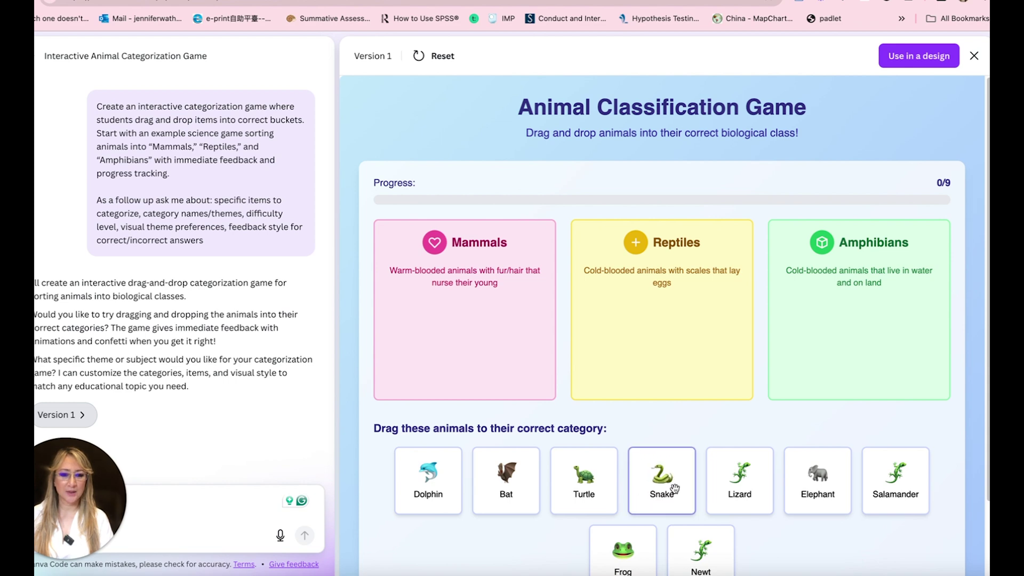
left_click(740, 487)
left_click(738, 485)
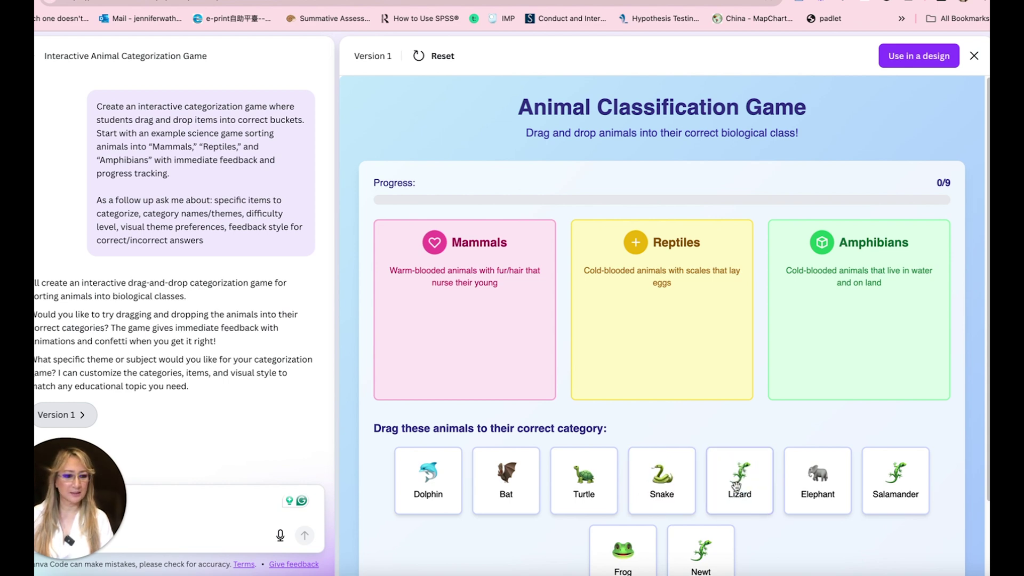
scroll(737, 485, "down", 2)
left_click(891, 417)
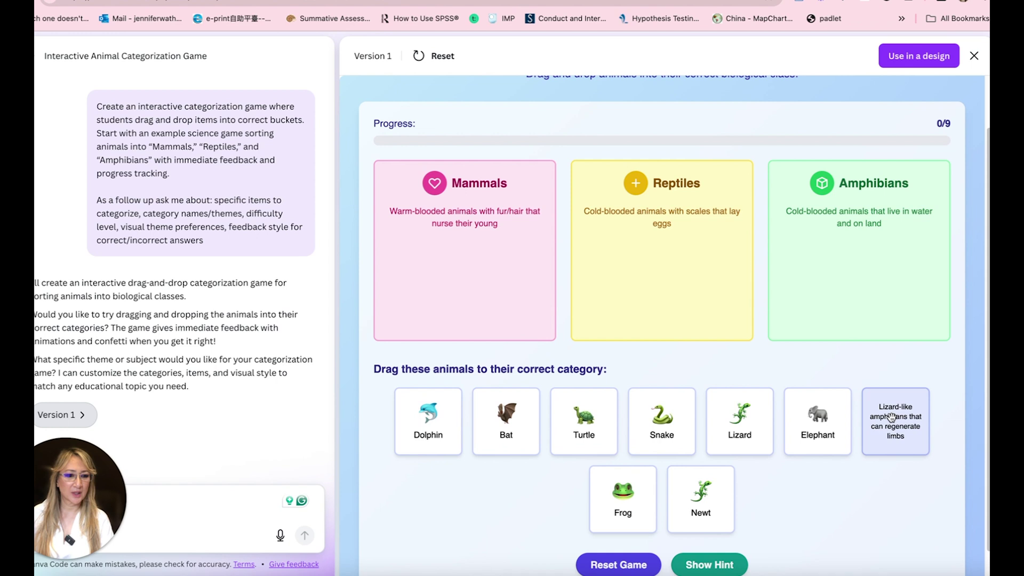
left_click(892, 417)
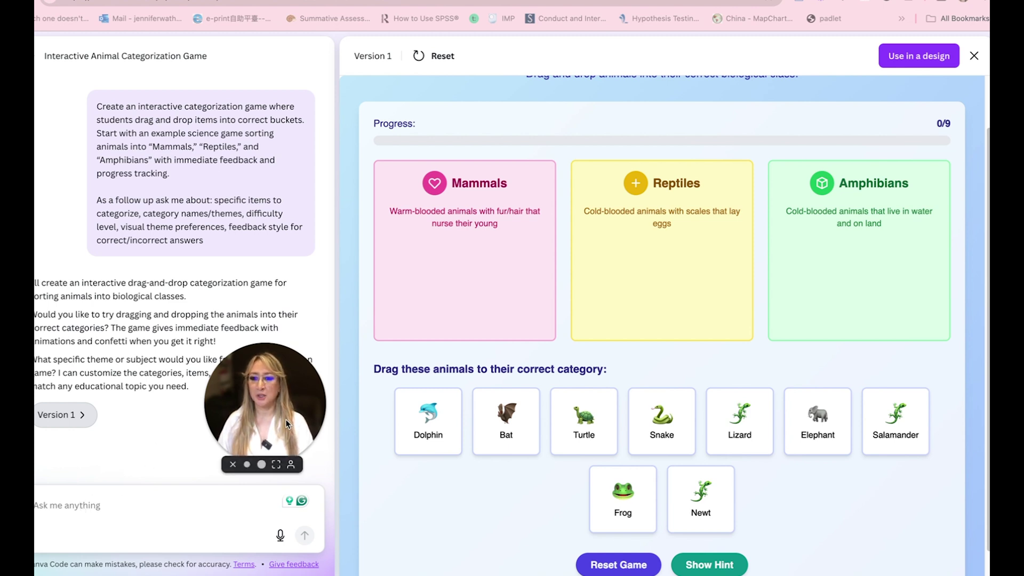
left_click_drag(273, 420, 864, 158)
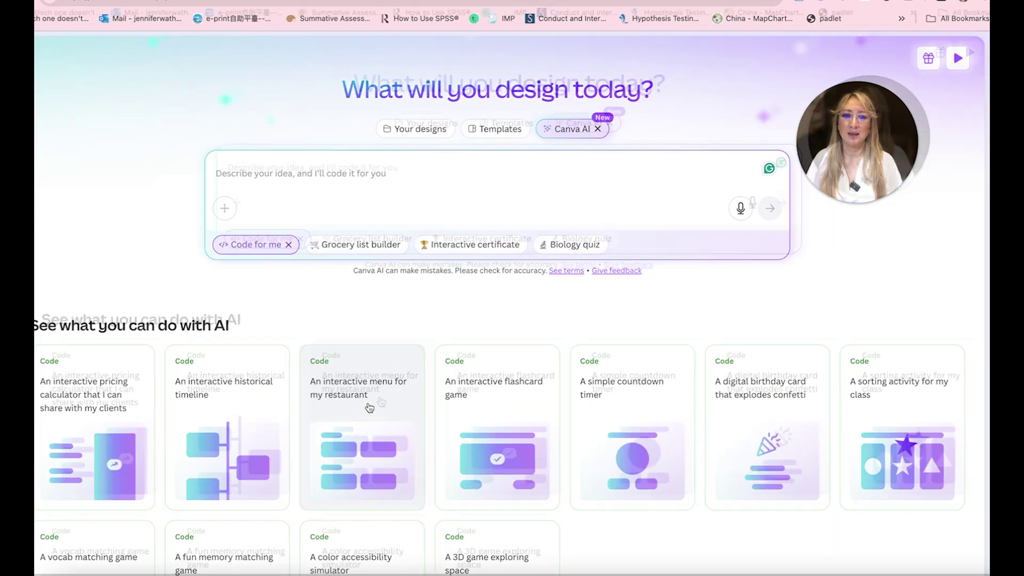
Step: Pick the 'An interactive historical timeline' Code example to fill the Ancient Civilizations prompt
scroll(397, 410, "down", 3)
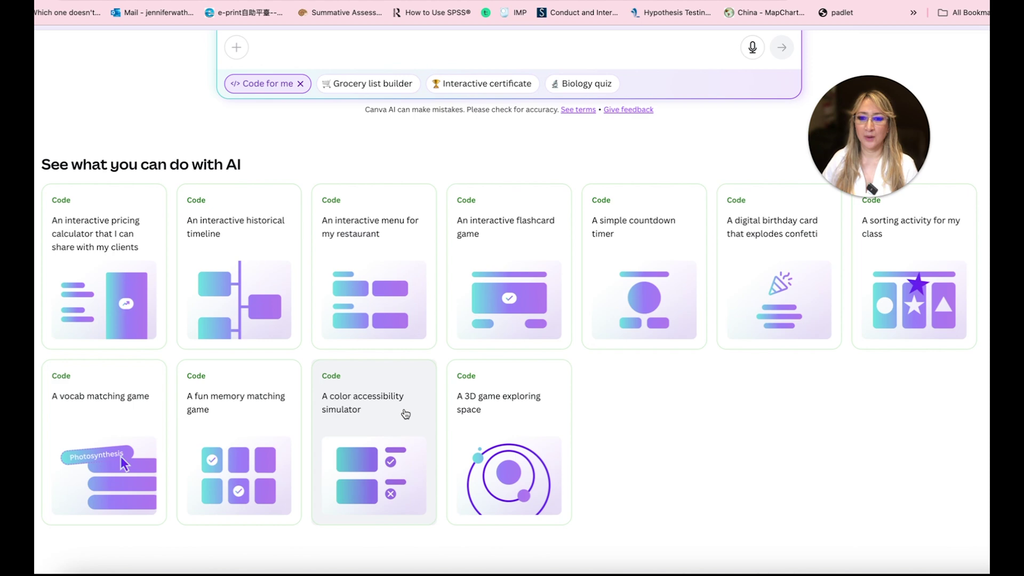
scroll(331, 438, "up", 3)
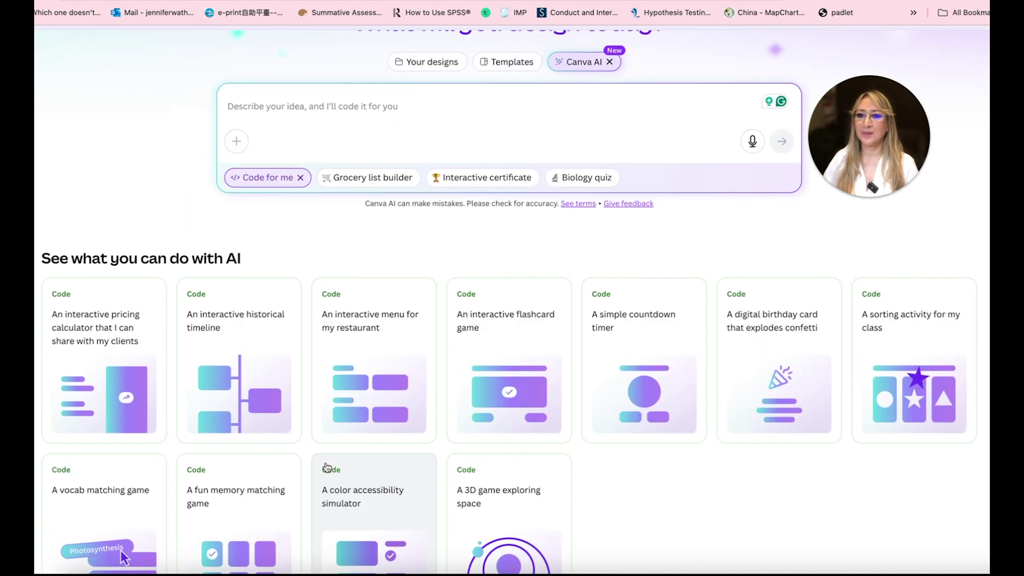
scroll(107, 373, "down", 1)
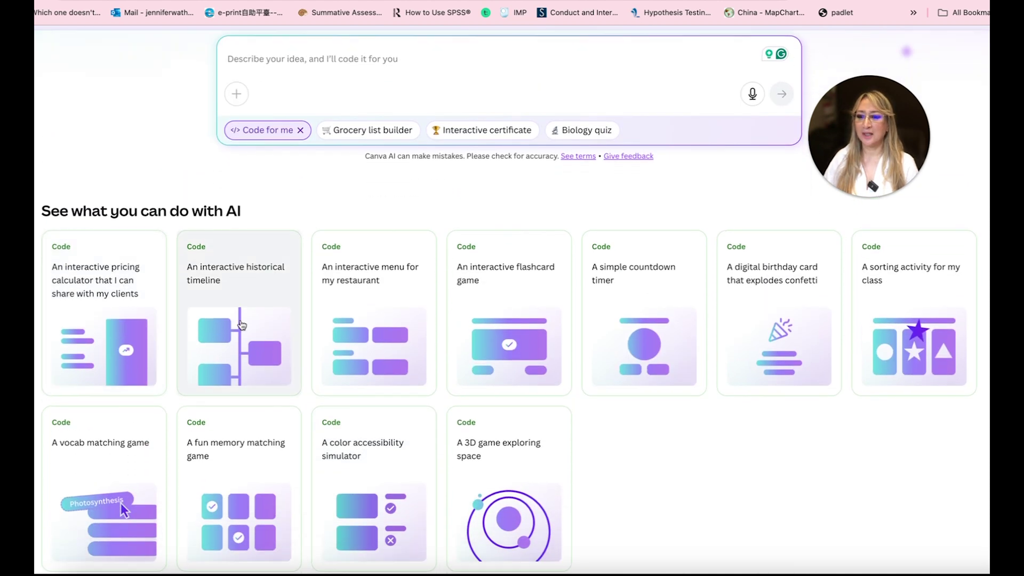
left_click(241, 325)
scroll(203, 304, "up", 2)
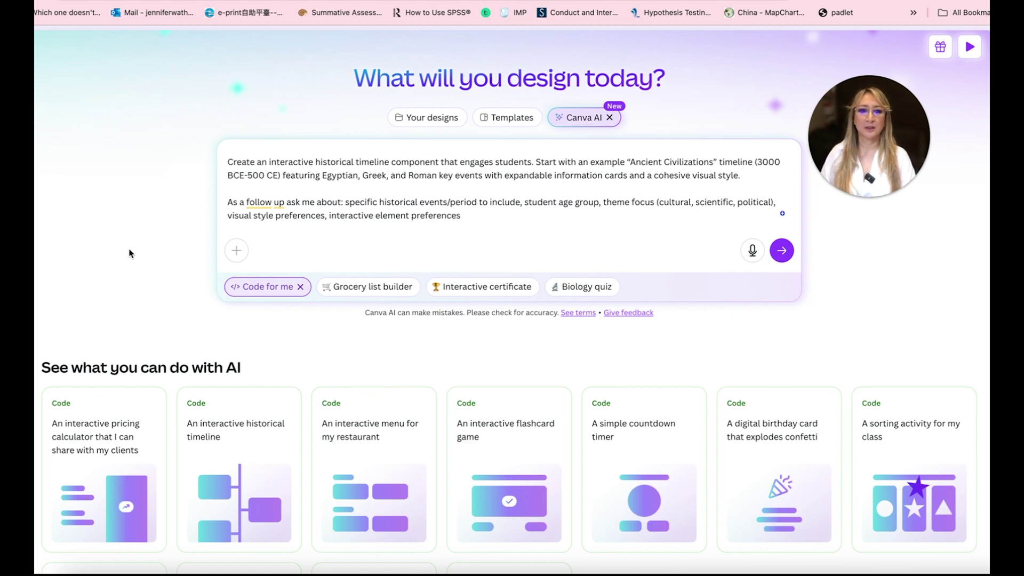
Step: Submit the Ancient Civilizations timeline prompt so Canva Code builds Version 1
left_click(781, 252)
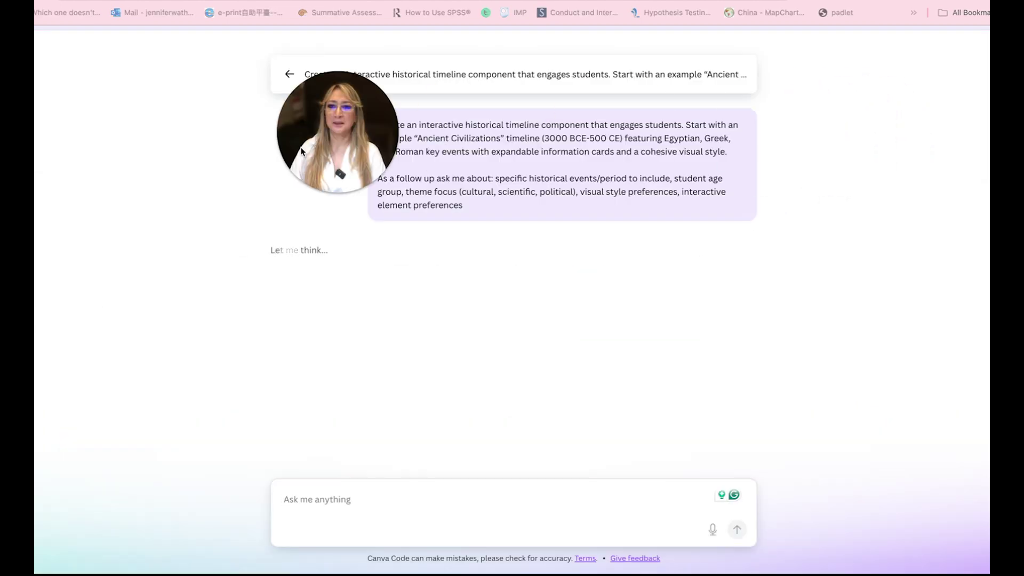
left_click_drag(302, 151, 923, 110)
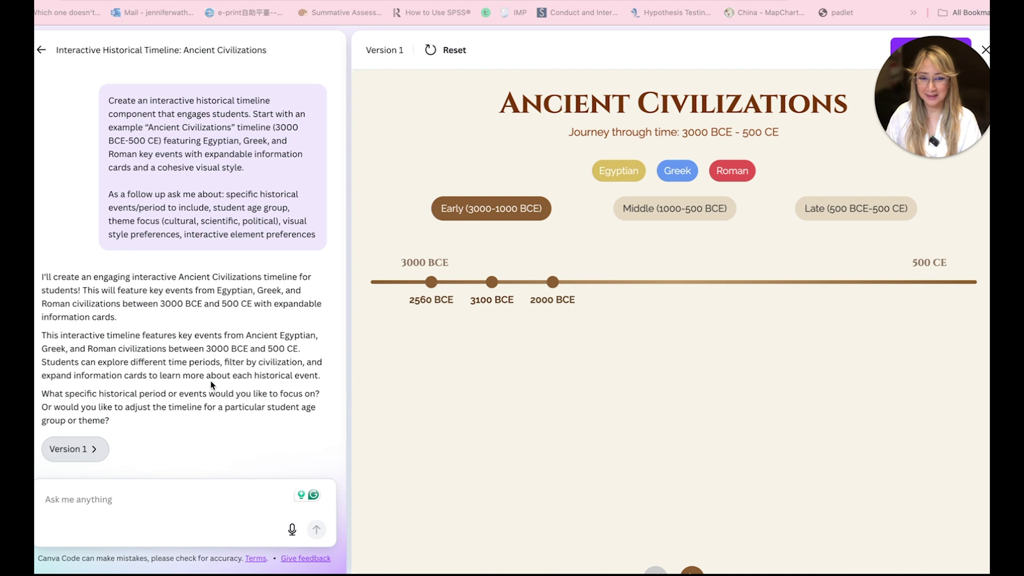
Step: Open the 3100 BCE Hieroglyphic Writing event and expand its full Rosetta Stone description
left_click_drag(947, 69, 132, 445)
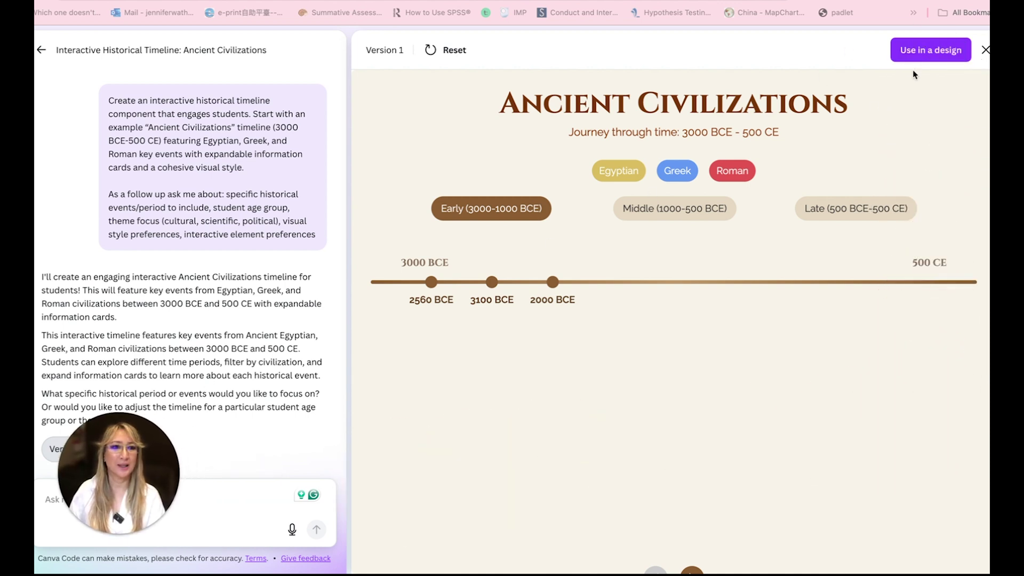
left_click(491, 282)
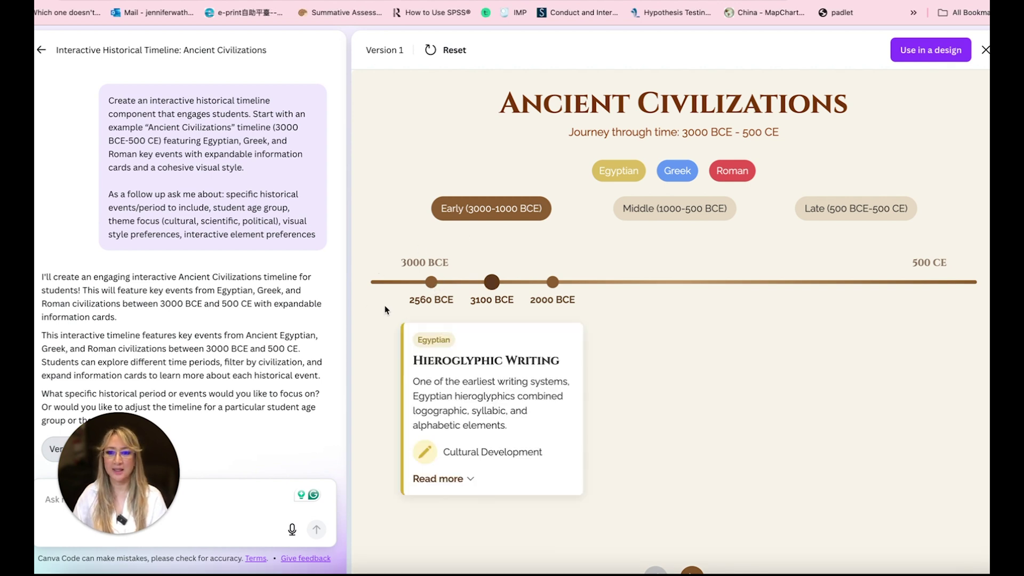
scroll(427, 381, "down", 1)
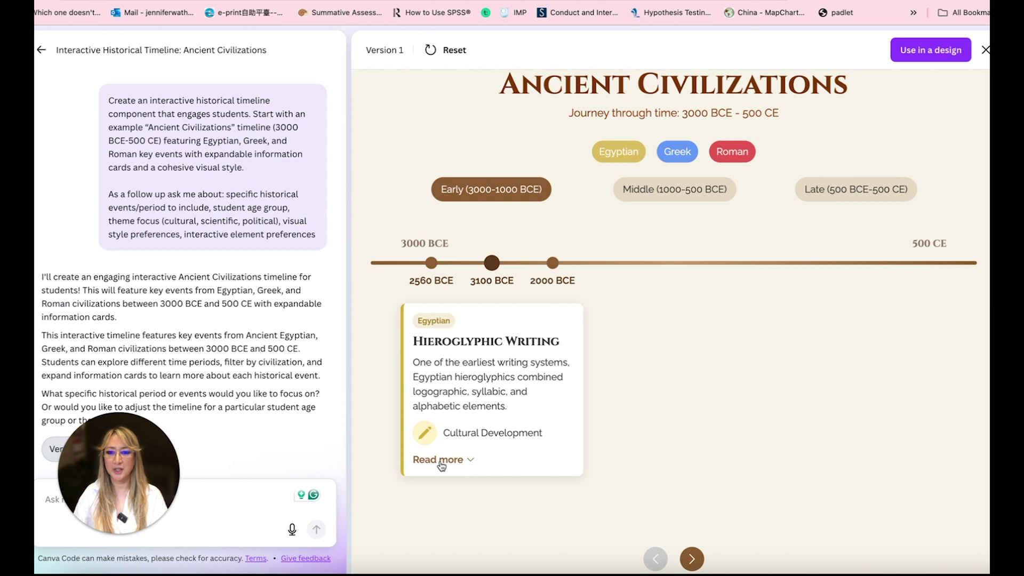
left_click(439, 460)
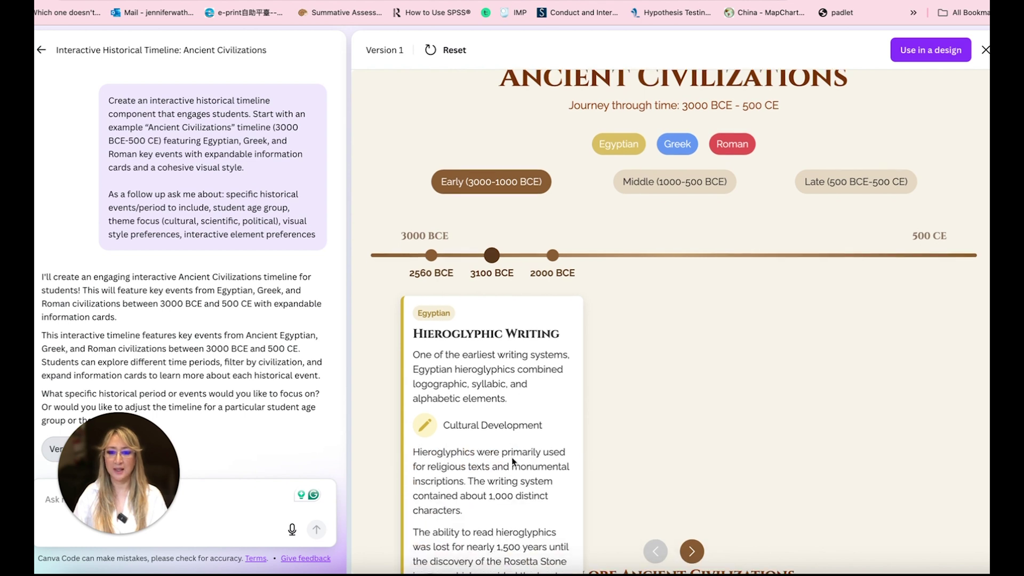
scroll(511, 457, "down", 3)
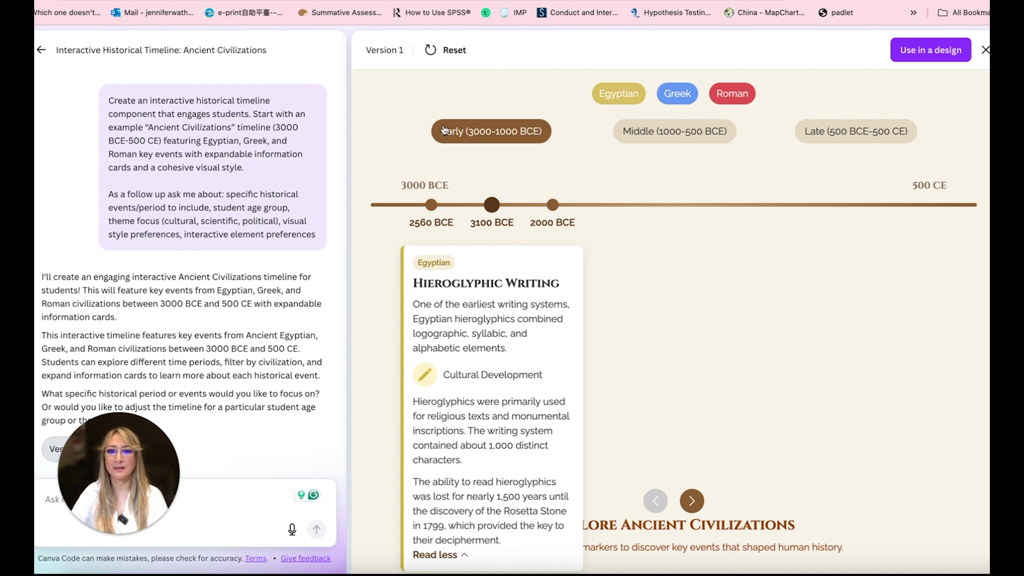
Step: Switch the timeline between the Middle (1000-500 BCE) and Early (3000-1000 BCE) periods
left_click(652, 135)
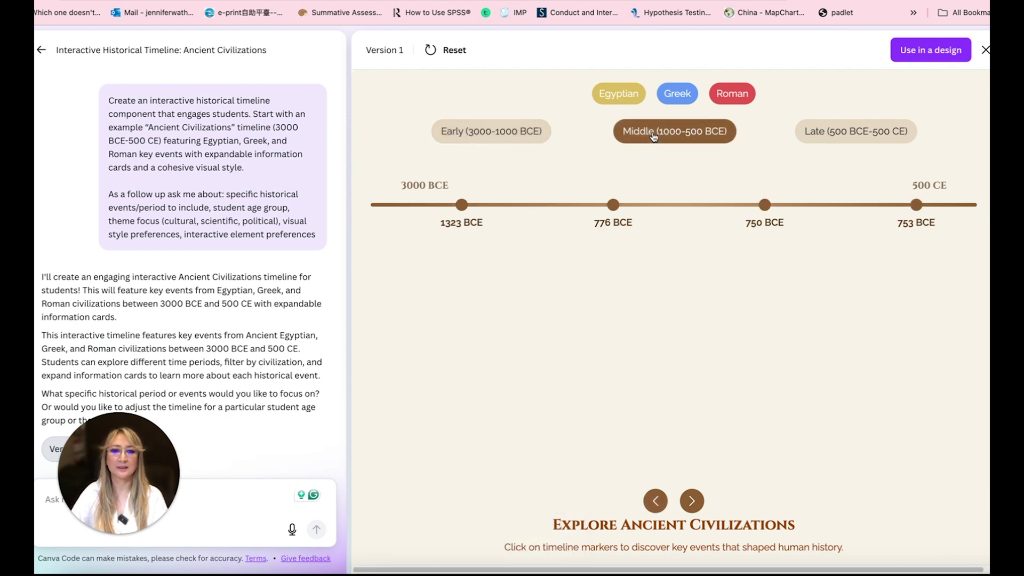
left_click(474, 130)
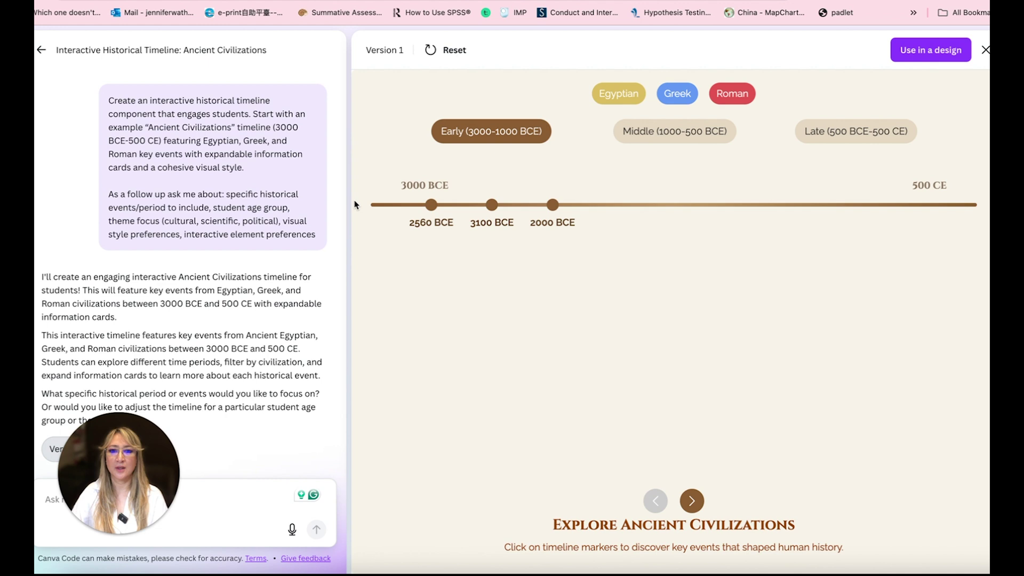
left_click(663, 138)
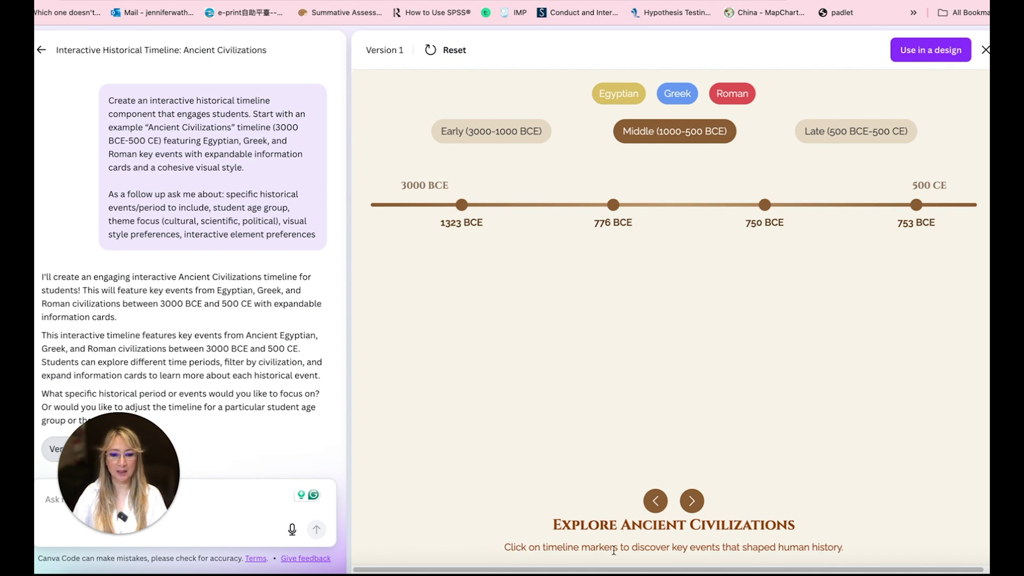
Step: Advance to the Late period, view the 476 CE event, then return to Middle
left_click(692, 501)
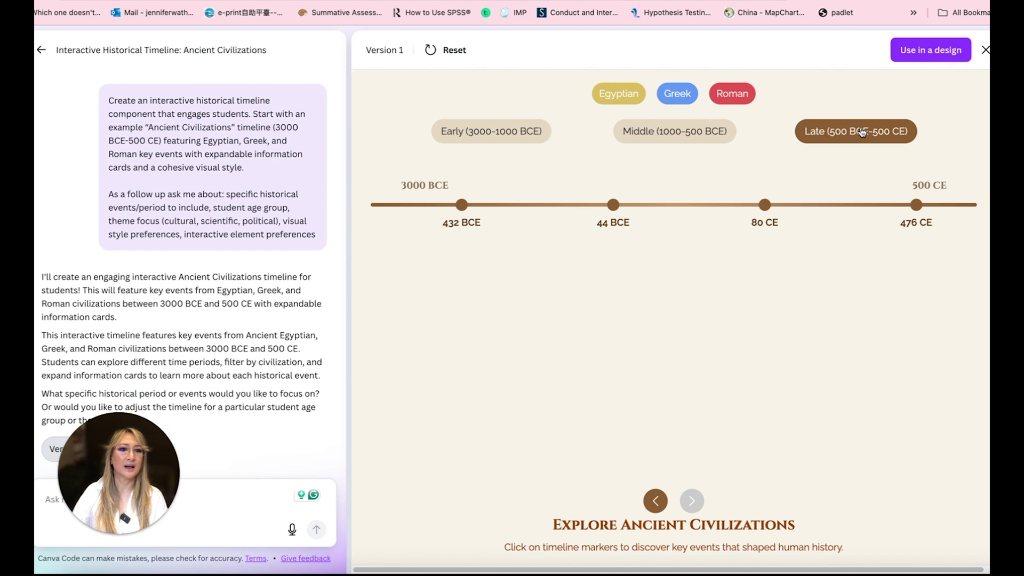
left_click(917, 206)
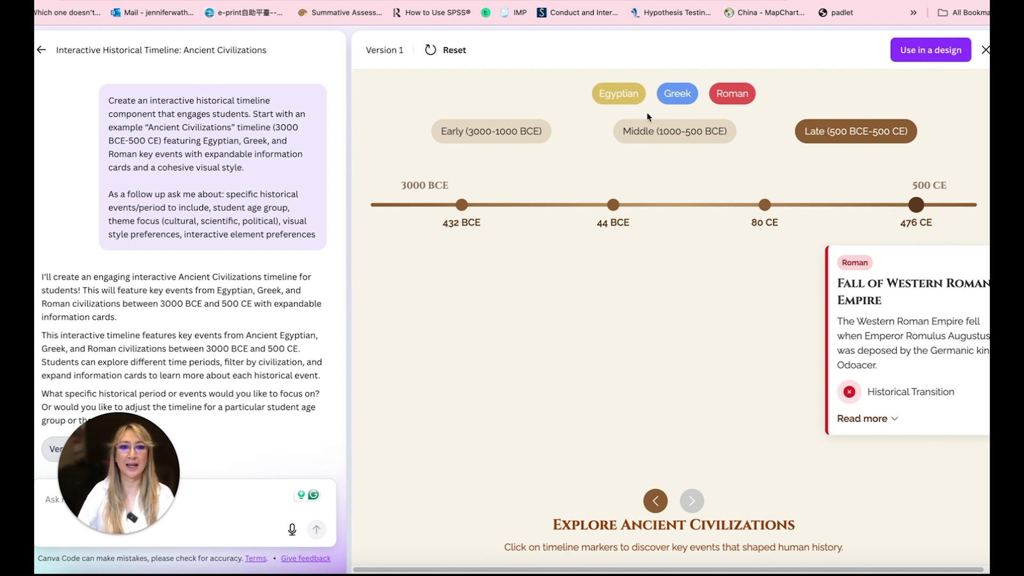
left_click(665, 133)
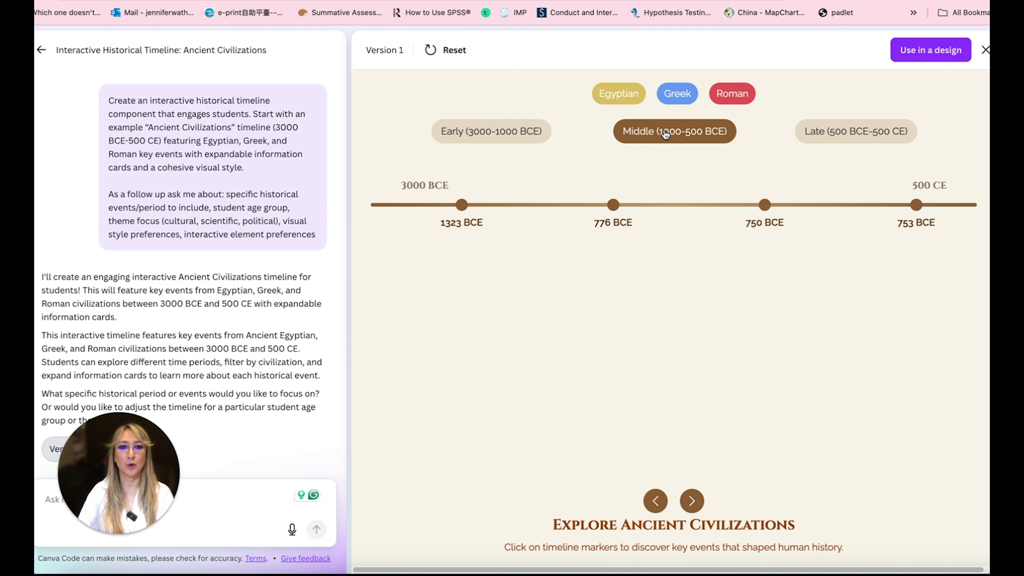